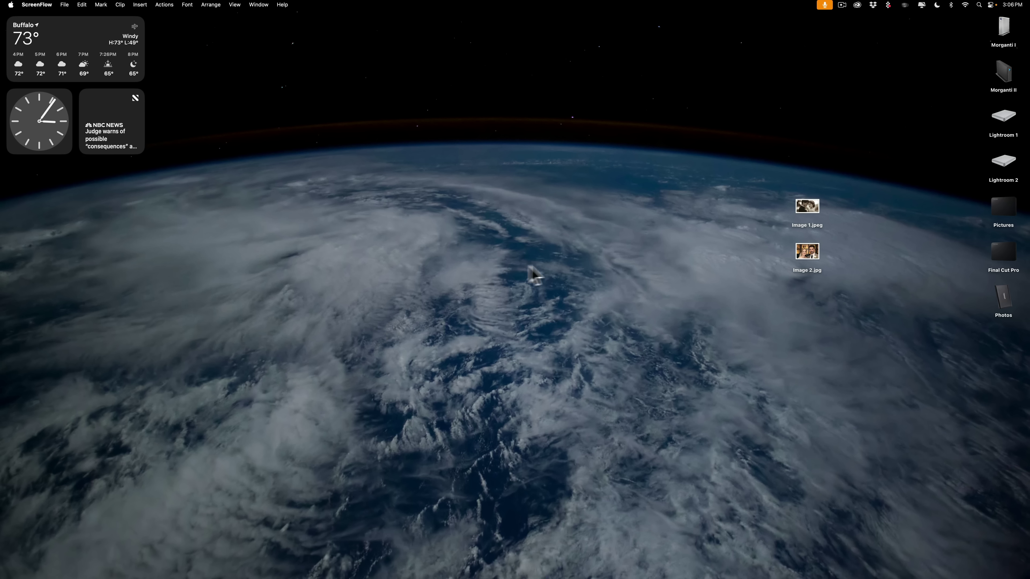
- Move Image 1.jpeg to the desktop centre and view the sepia reference in Preview
{"action": "left_click", "coordinate": [803, 208]}
{"action": "left_click_drag", "start_coordinate": [805, 213], "coordinate": [564, 209]}
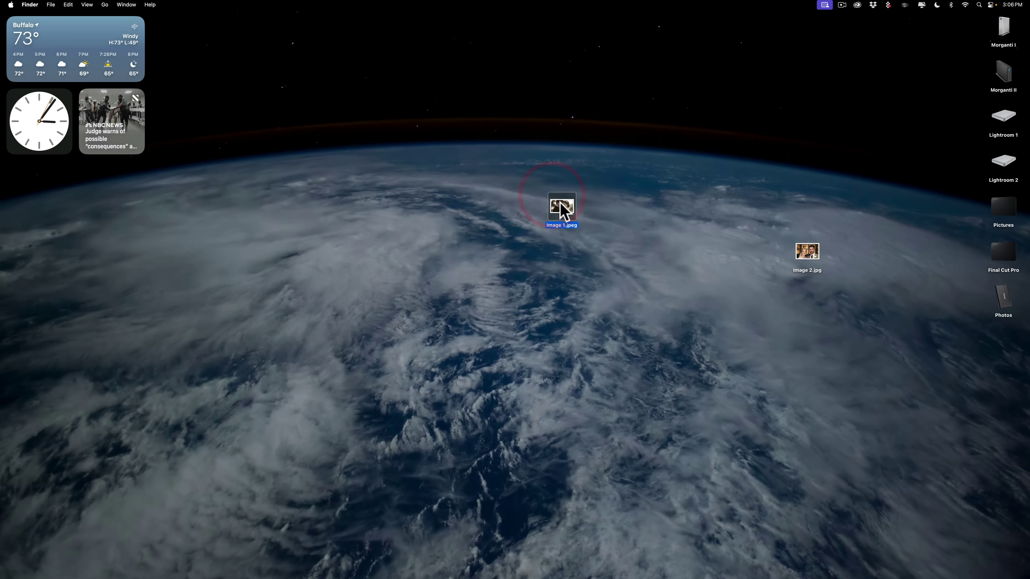
{"action": "left_click", "coordinate": [561, 208]}
{"action": "double_click", "coordinate": [561, 208]}
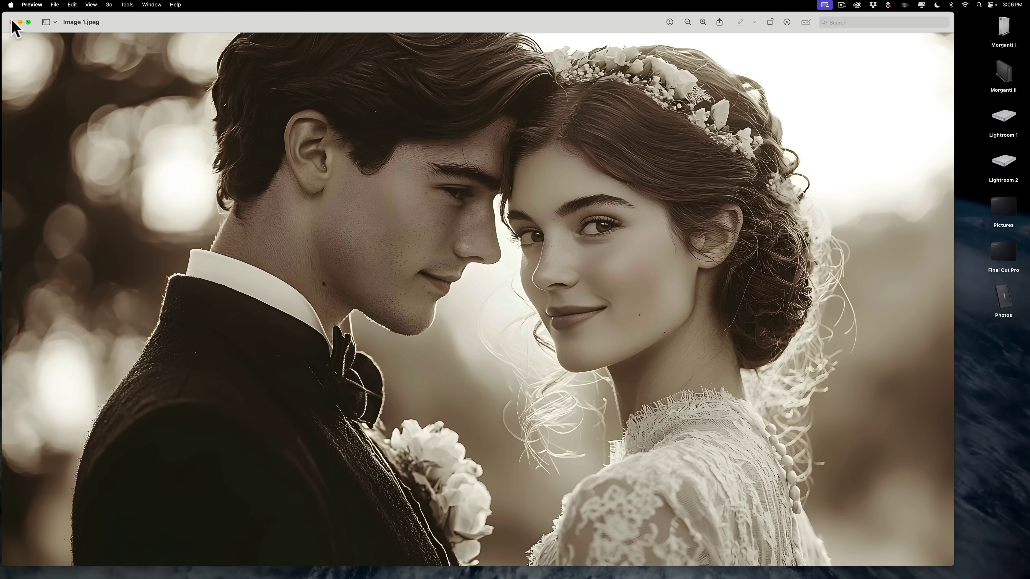
{"action": "left_click", "coordinate": [11, 21]}
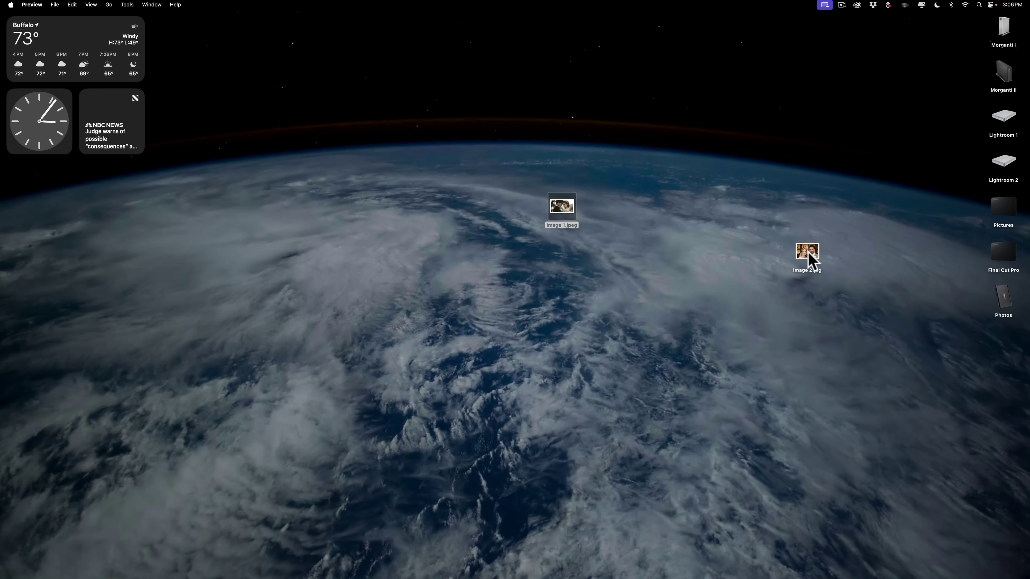
- Place Image 2.jpg beside Image 1.jpeg and view the colour wedding photo in Preview
{"action": "left_click_drag", "start_coordinate": [809, 260], "coordinate": [613, 269]}
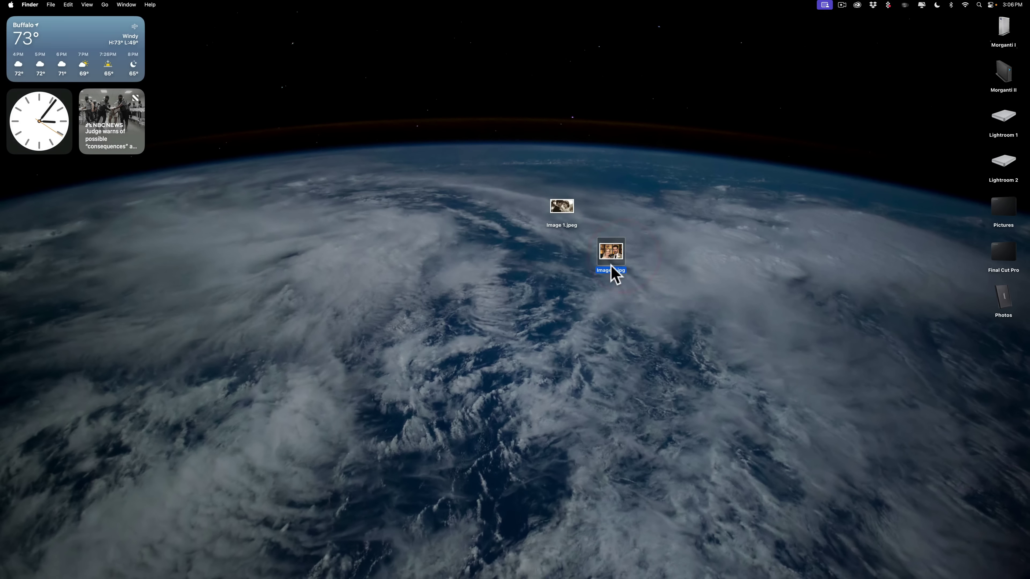
{"action": "double_click", "coordinate": [610, 253]}
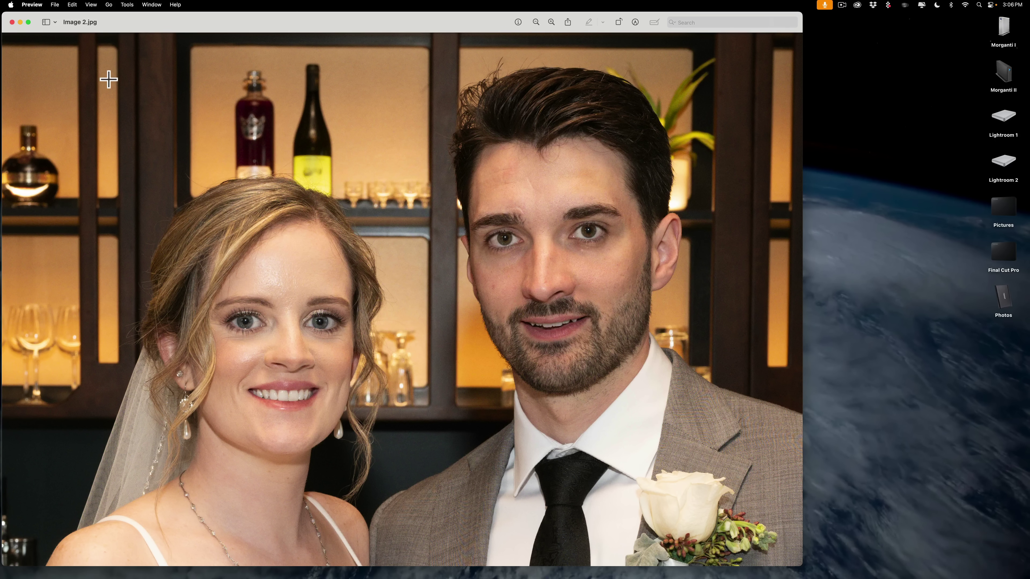
{"action": "left_click", "coordinate": [11, 22]}
{"action": "mouse_move", "coordinate": [520, 576]}
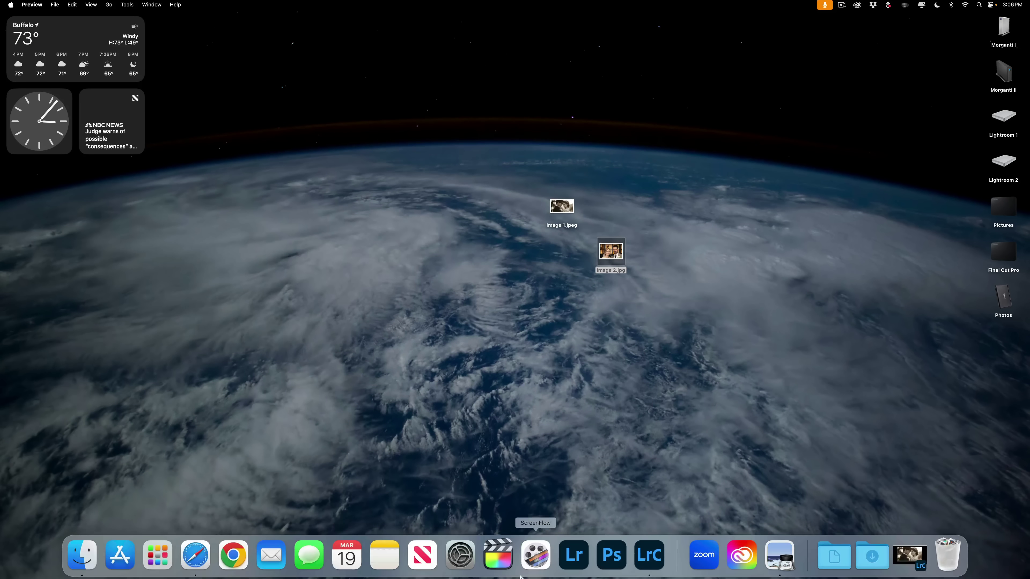
- Upload Image 1.jpeg and Image 2.jpg from the Desktop folder into a new ChatGPT prompt
{"action": "left_click", "coordinate": [196, 555]}
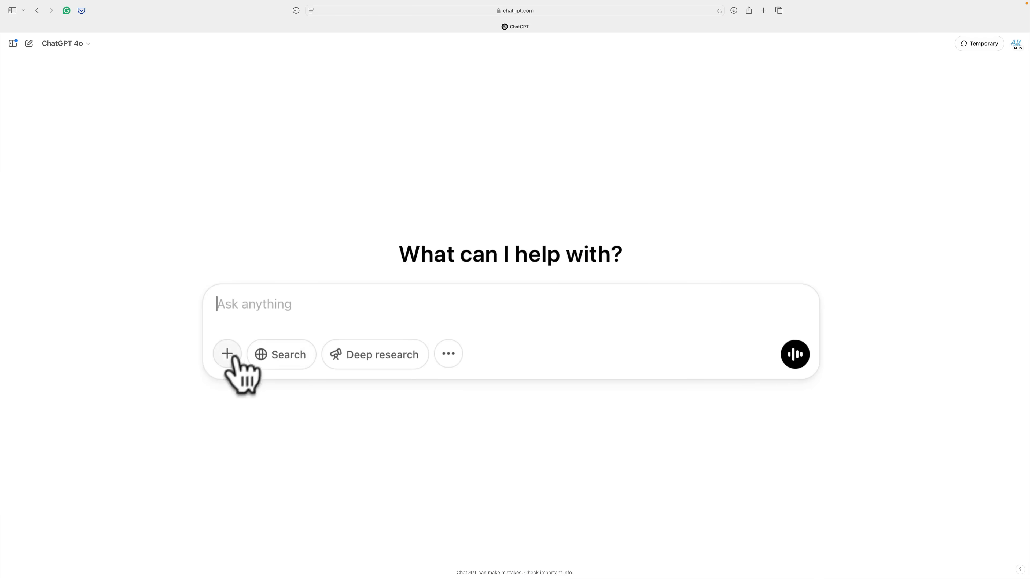
{"action": "left_click", "coordinate": [227, 355]}
{"action": "left_click", "coordinate": [229, 358]}
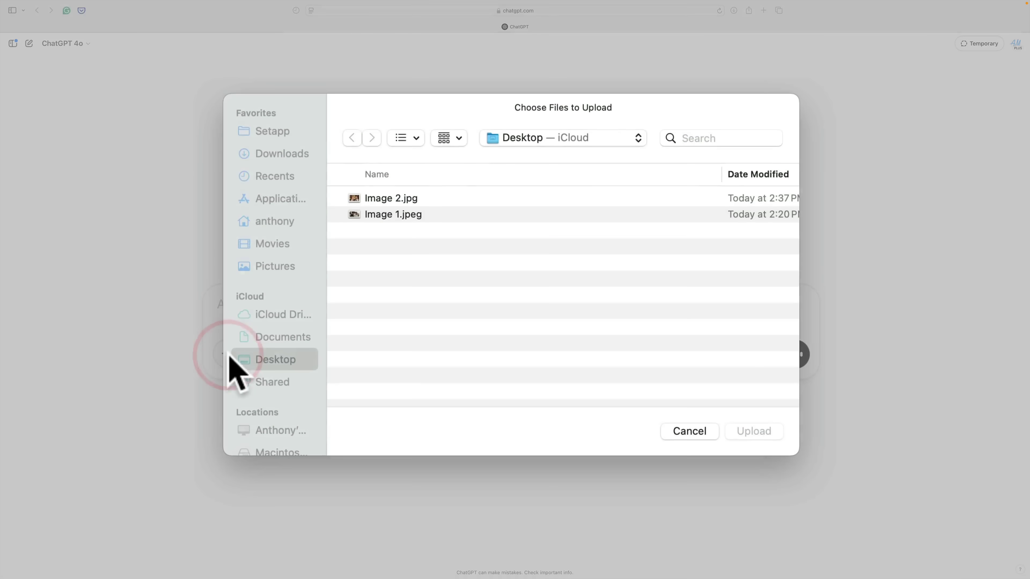
{"action": "left_click", "coordinate": [380, 214]}
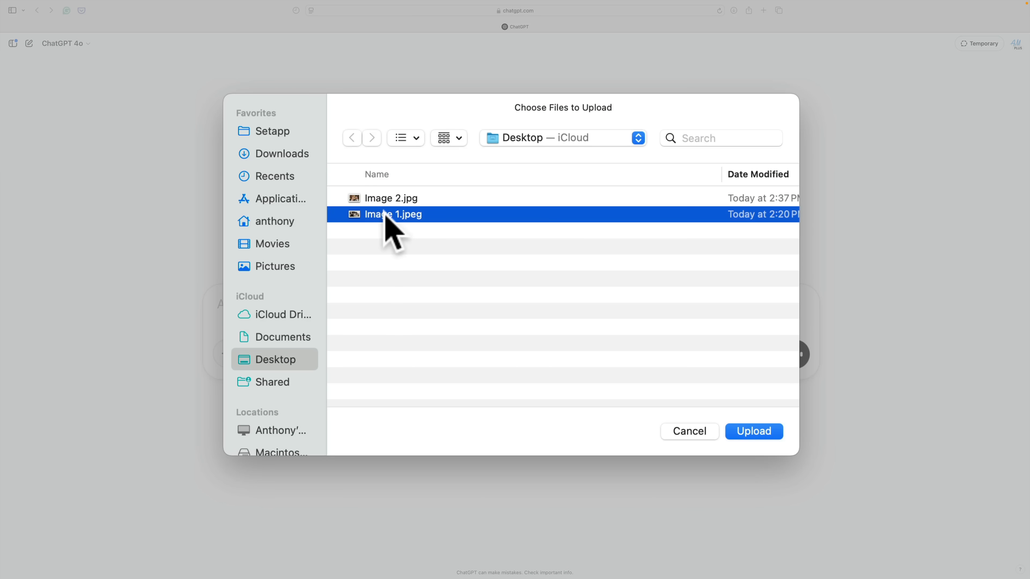
{"action": "left_click", "coordinate": [382, 199], "text": "super"}
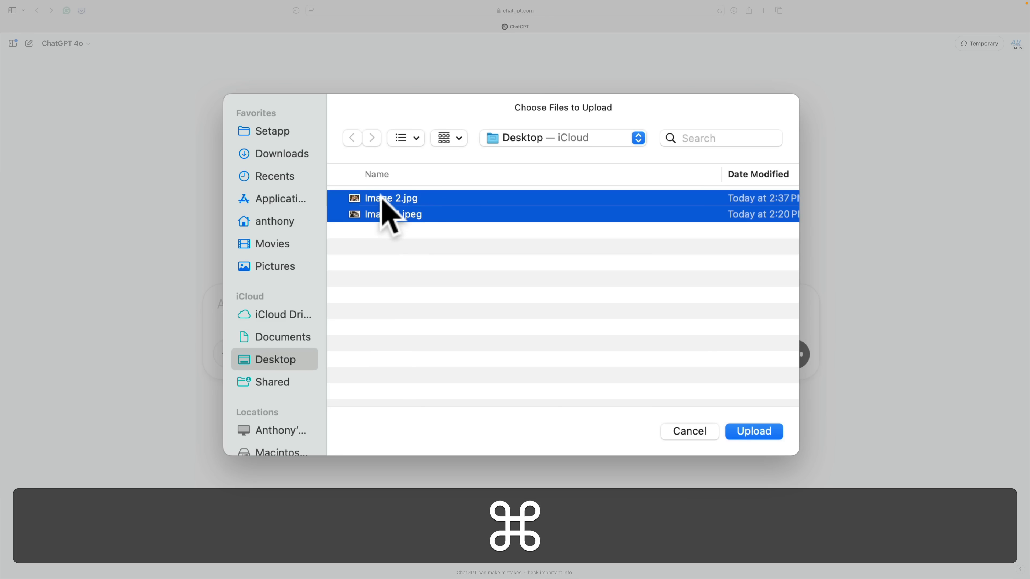
{"action": "left_click", "coordinate": [753, 431]}
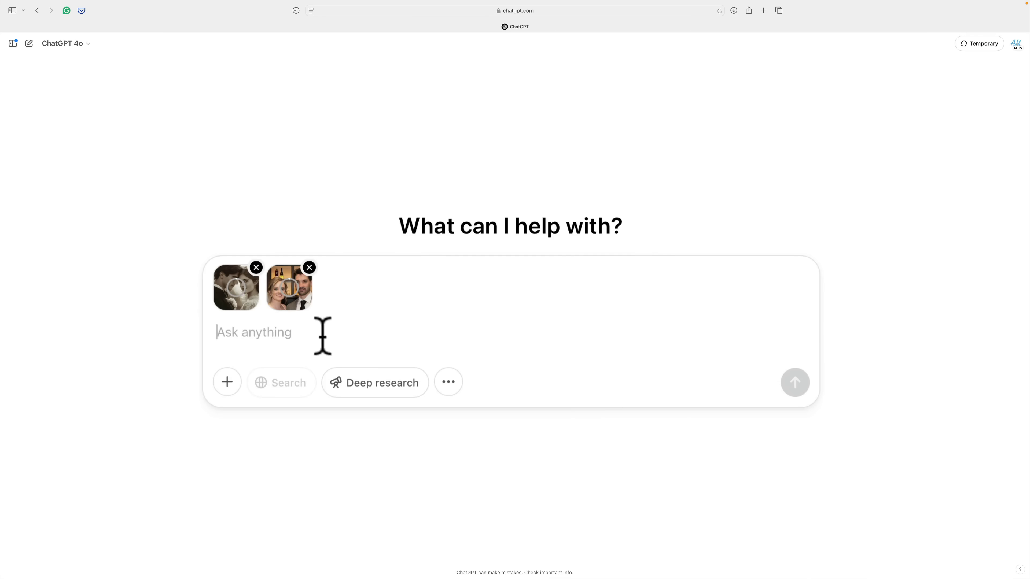
- Paste the prepared Lightroom .XMP preset request into the prompt box
{"action": "left_click", "coordinate": [300, 331]}
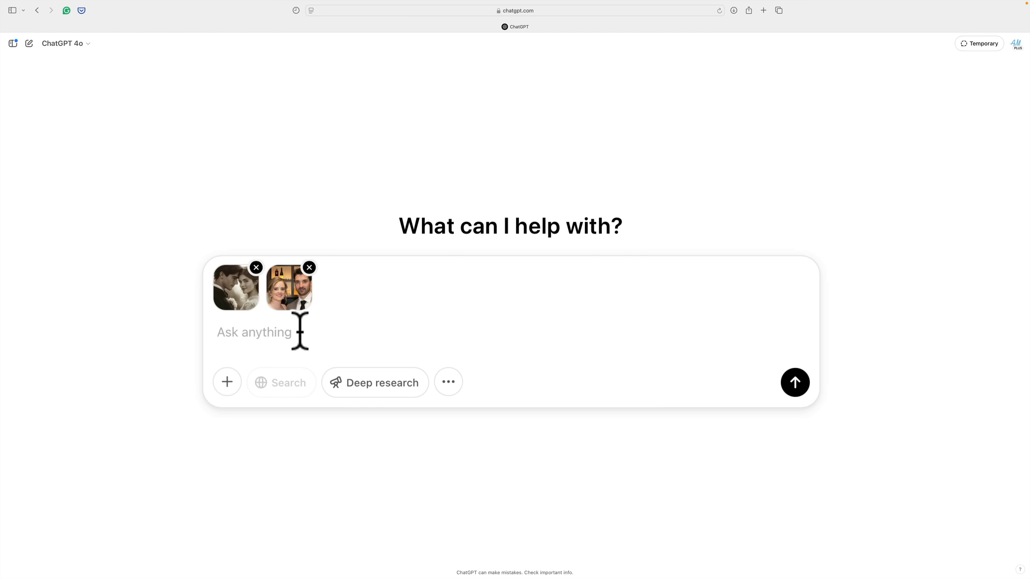
{"action": "key", "text": "super"}
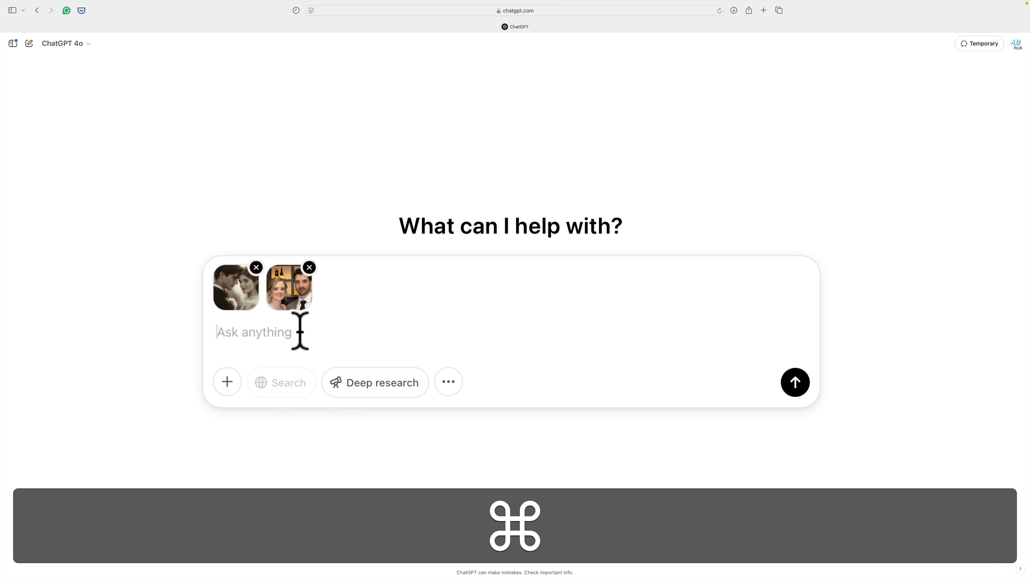
{"action": "type", "text": "Analyze the editing done on the photo with the name \"Image 1.jpg\" and create a Lightroom .XMP preset that will make the image with the name \"Image 2.jpg\", look exactly the same. Most importantly, I want you to match the brightness level, tonal range, and lack of color."}
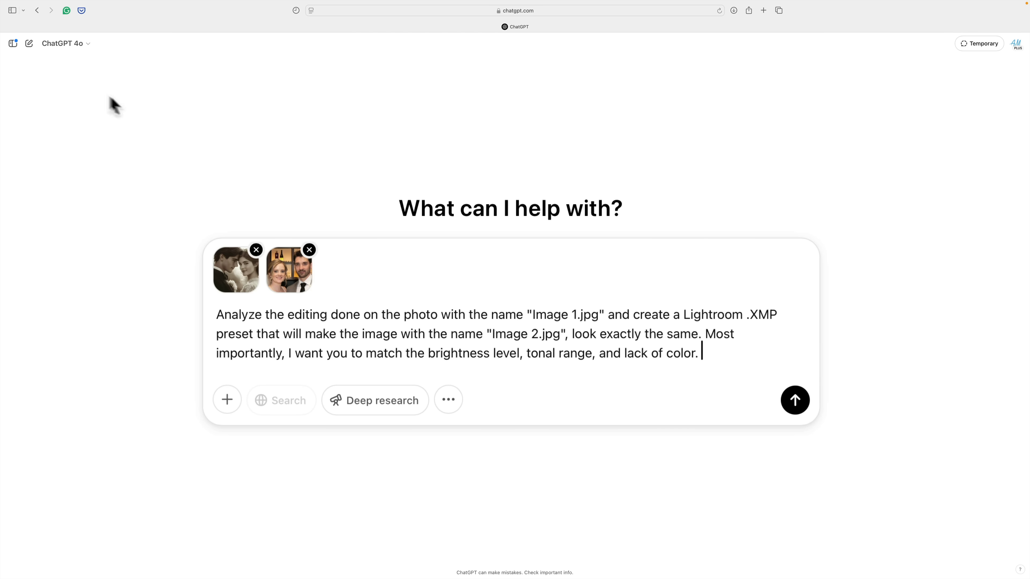
- After checking the desktop file names, correct "Image 1.jpg" to "Image 1.jpeg" in the prompt
{"action": "key", "text": "F11"}
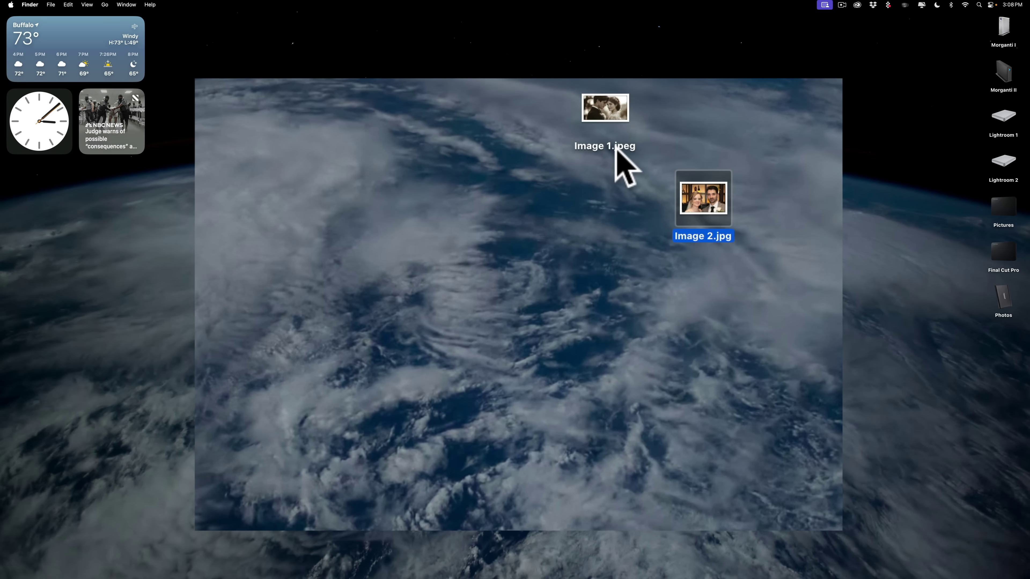
{"action": "key", "text": "F11"}
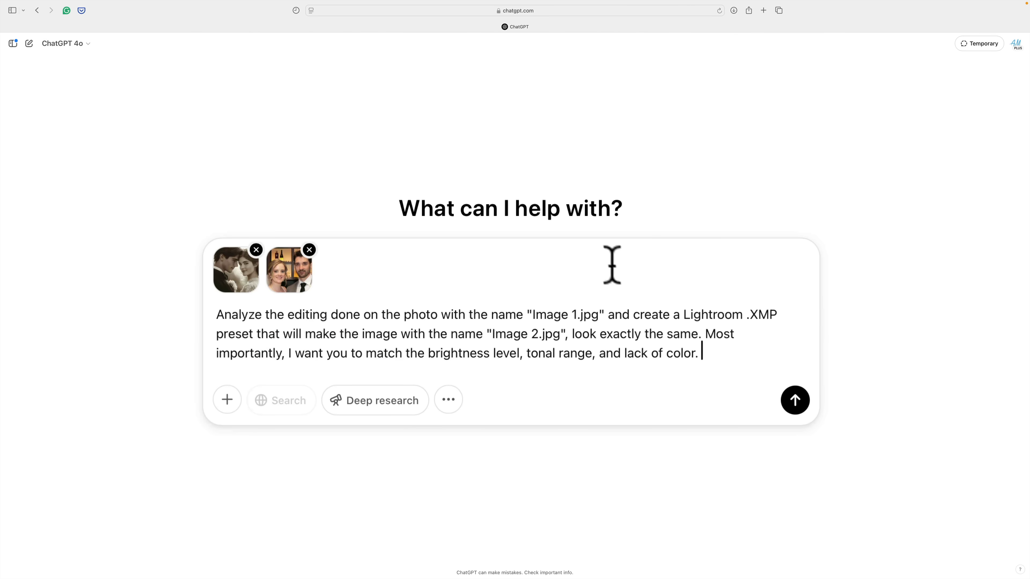
{"action": "left_click", "coordinate": [591, 315]}
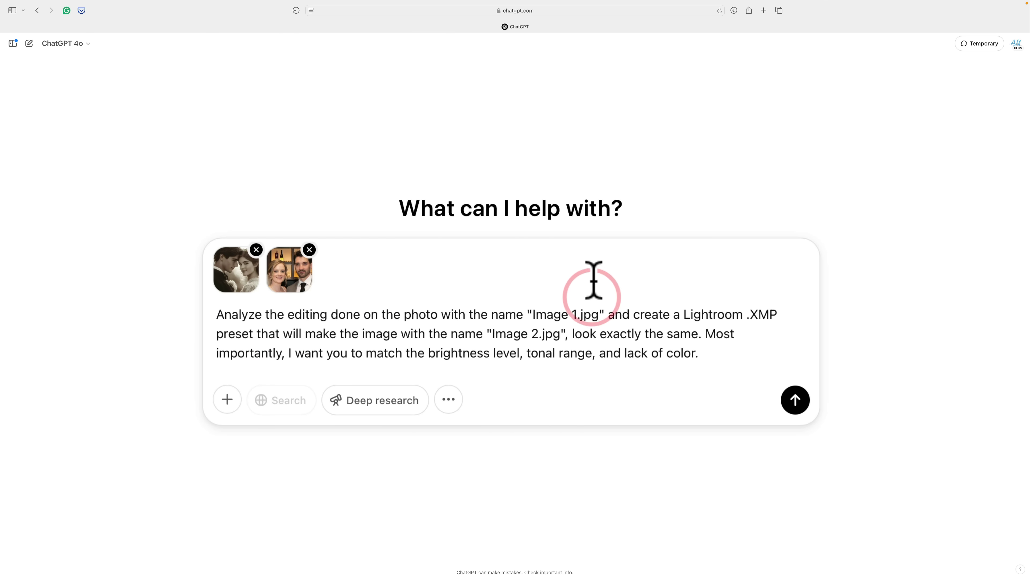
{"action": "type", "text": "e"}
{"action": "left_click", "coordinate": [612, 368]}
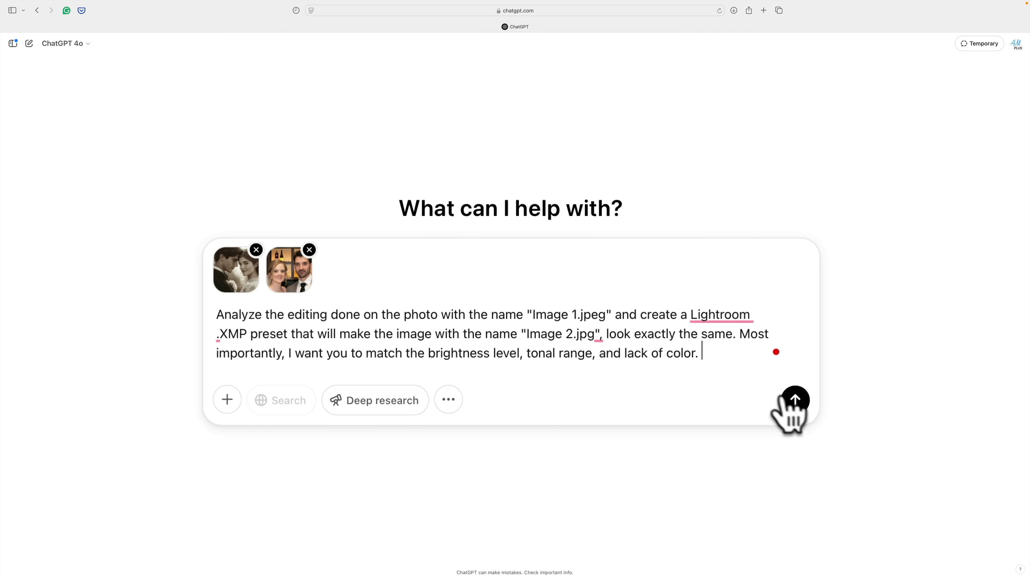
- Send the preset request with both attached images to ChatGPT
{"action": "left_click", "coordinate": [795, 401]}
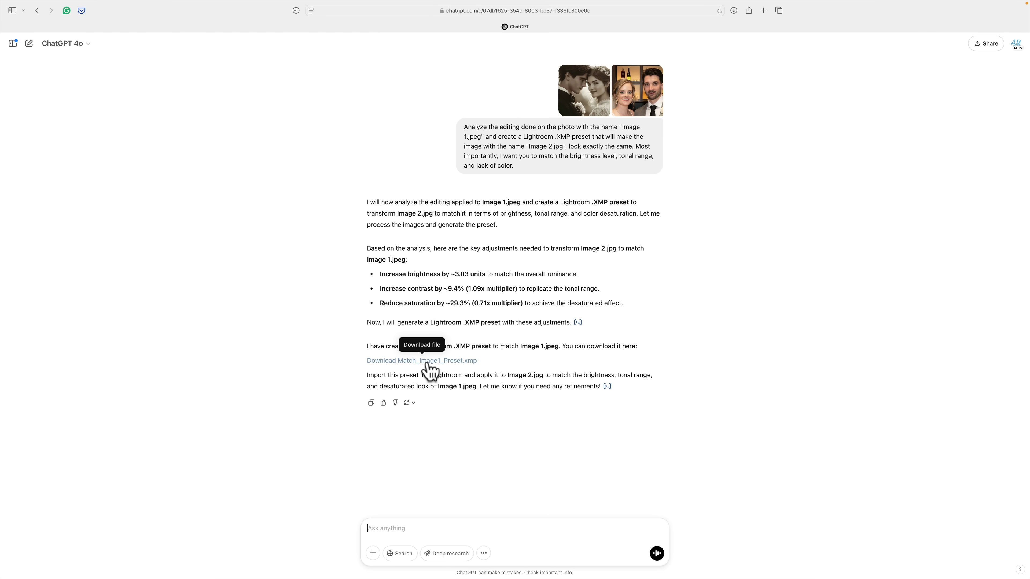
- Download Match_Image1_Preset.xmp, move it from Downloads onto the desktop, and return to Lightroom Classic
{"action": "left_click", "coordinate": [427, 364]}
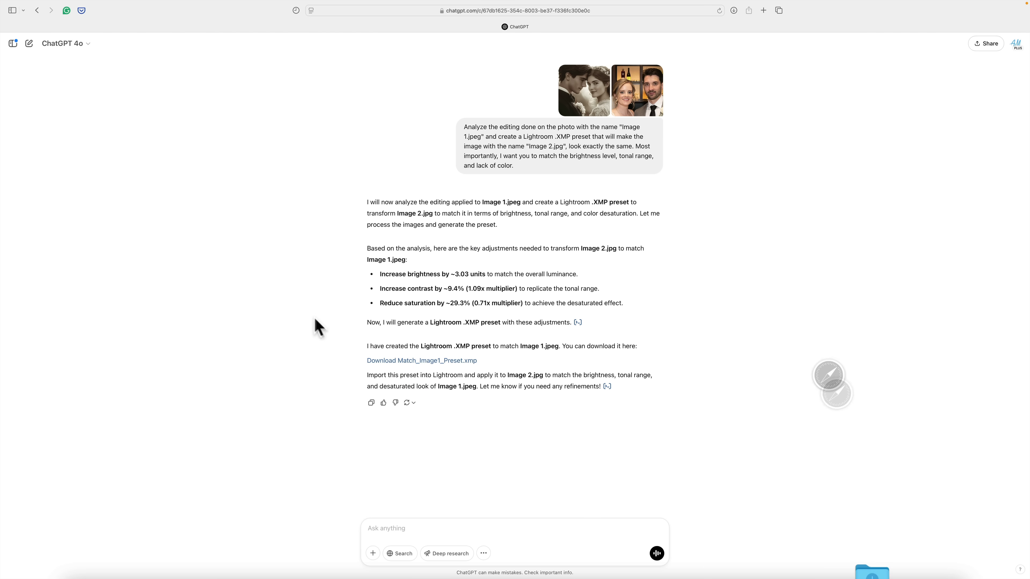
{"action": "key", "text": "ctrl+Left"}
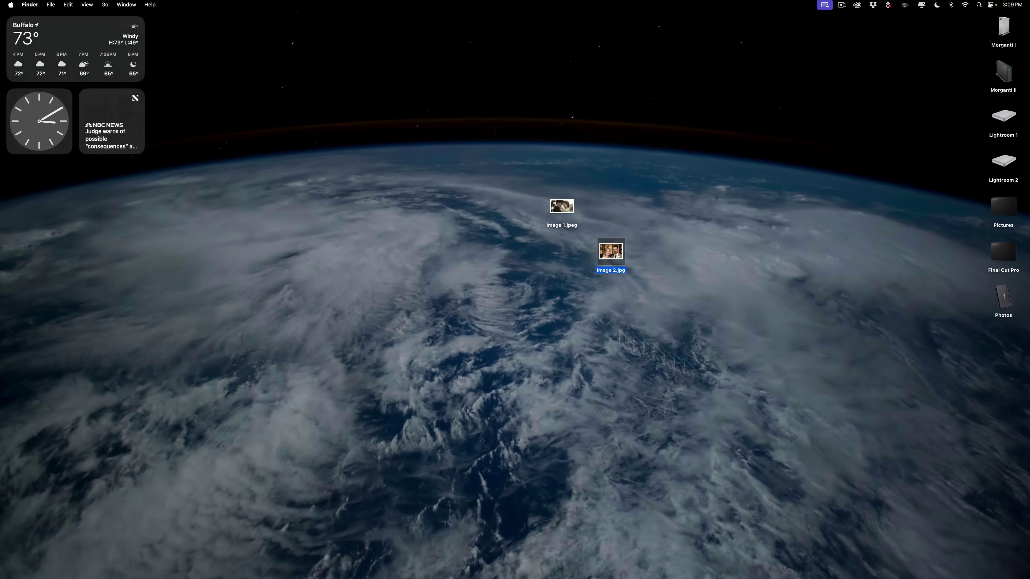
{"action": "mouse_move", "coordinate": [883, 562]}
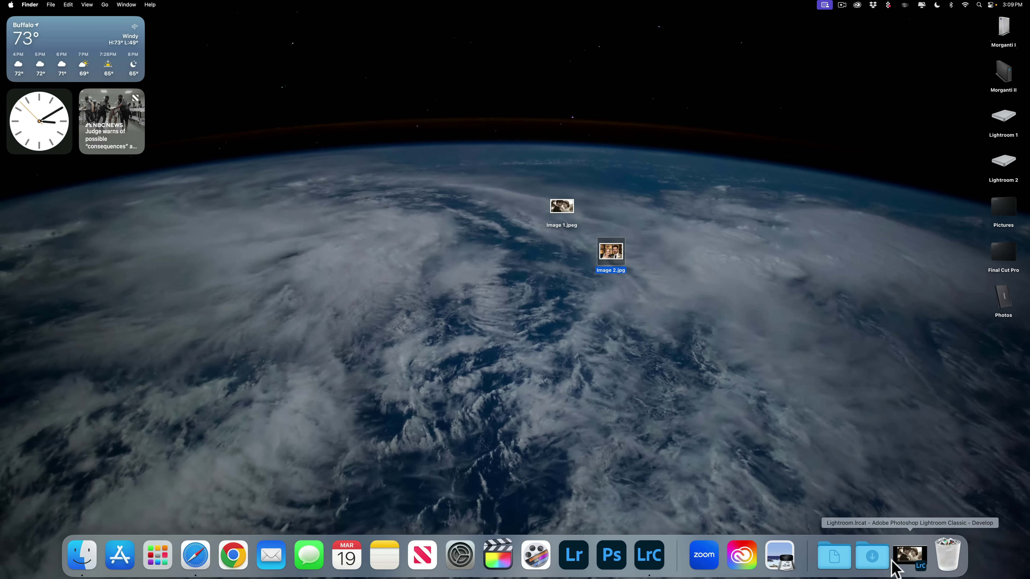
{"action": "left_click", "coordinate": [882, 566]}
{"action": "left_click", "coordinate": [594, 264]}
{"action": "left_click_drag", "start_coordinate": [691, 231], "coordinate": [758, 240]}
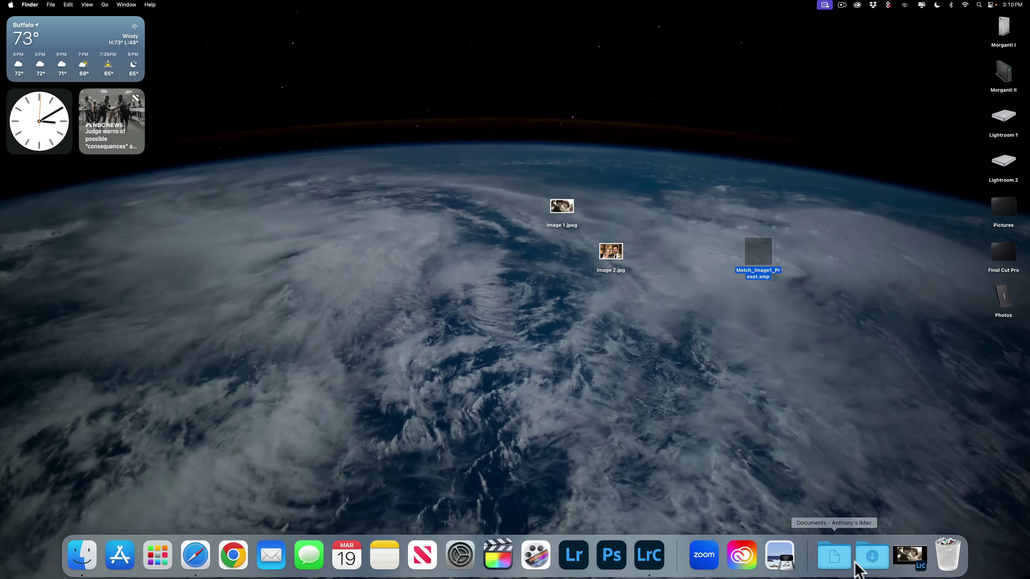
{"action": "left_click", "coordinate": [909, 556]}
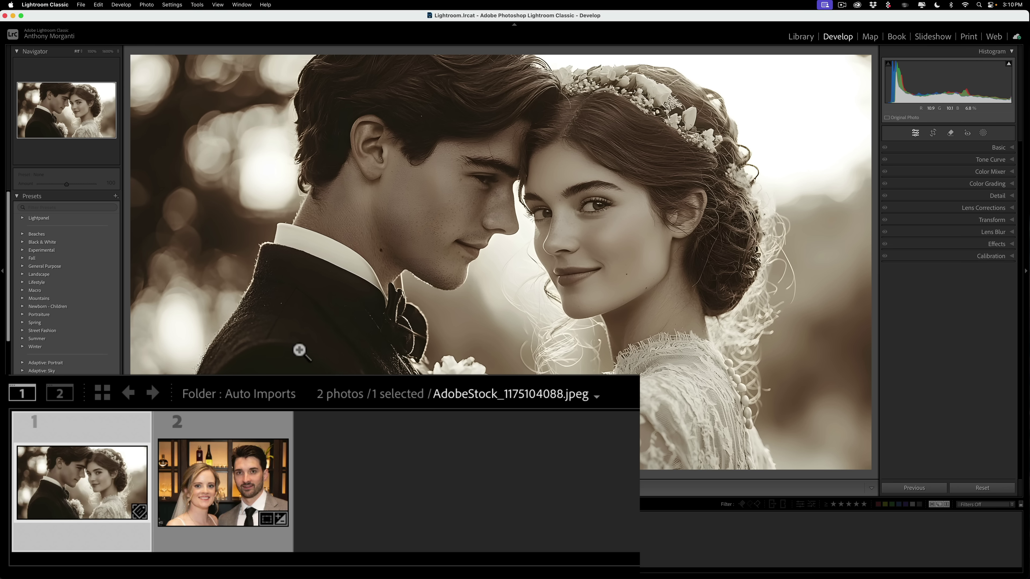
- Select the colour wedding raw photo _DSC4436.nef in the filmstrip
{"action": "left_click", "coordinate": [213, 500]}
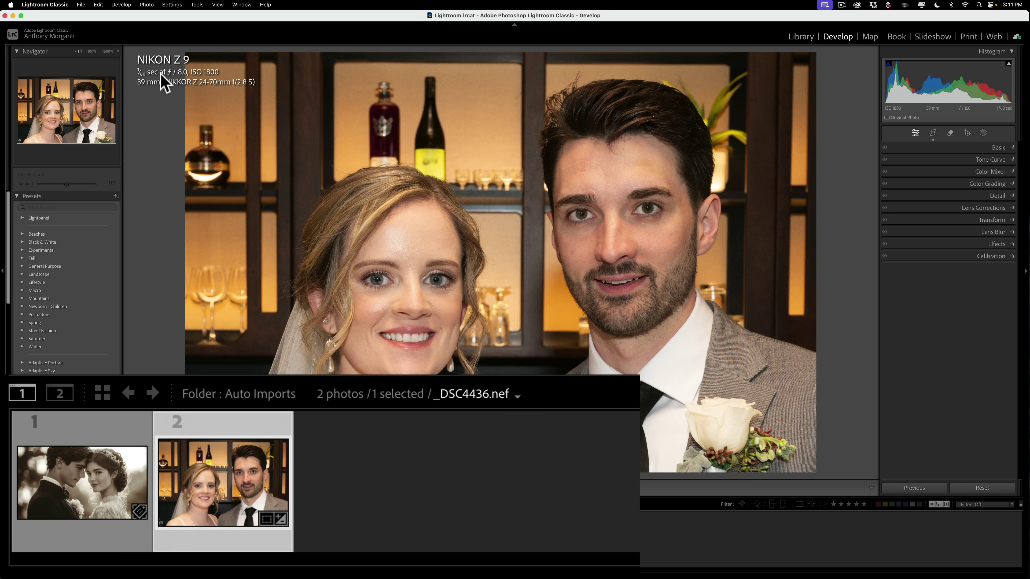
{"action": "left_click", "coordinate": [136, 440]}
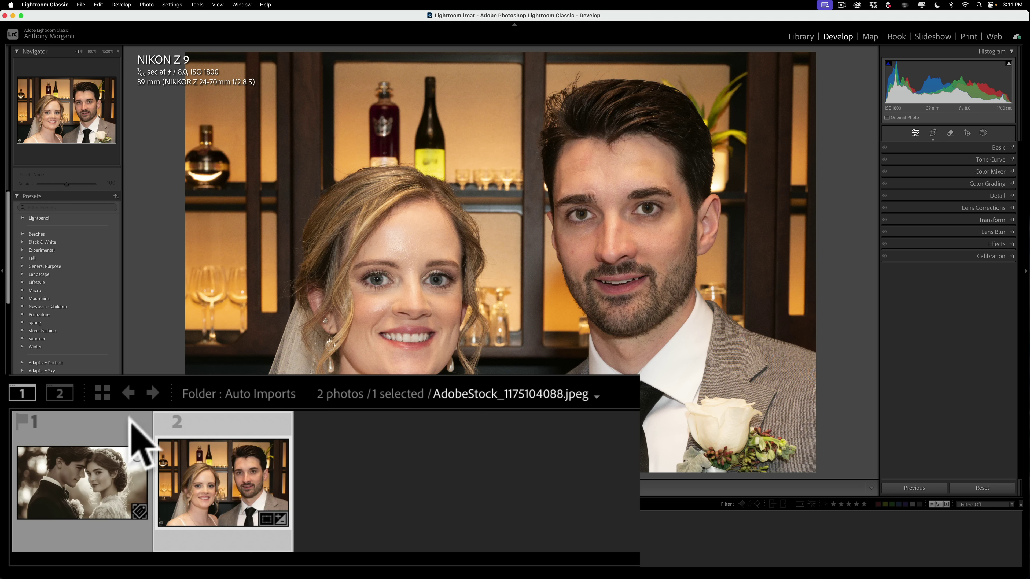
{"action": "key", "text": "Right"}
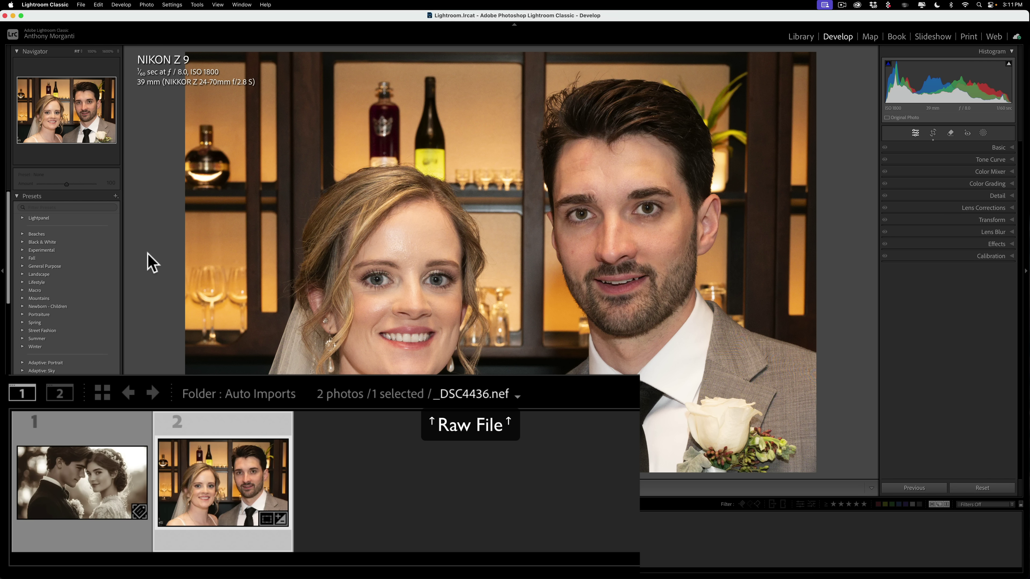
- Import Match_Image1_Preset.xmp from the Desktop through Import Presets
{"action": "left_click", "coordinate": [116, 197]}
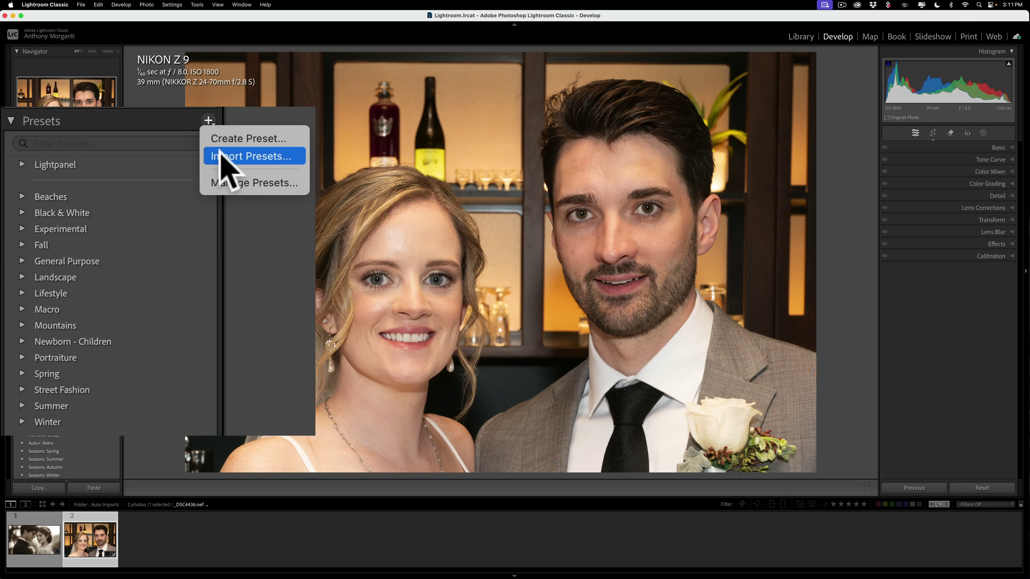
{"action": "left_click", "coordinate": [121, 213]}
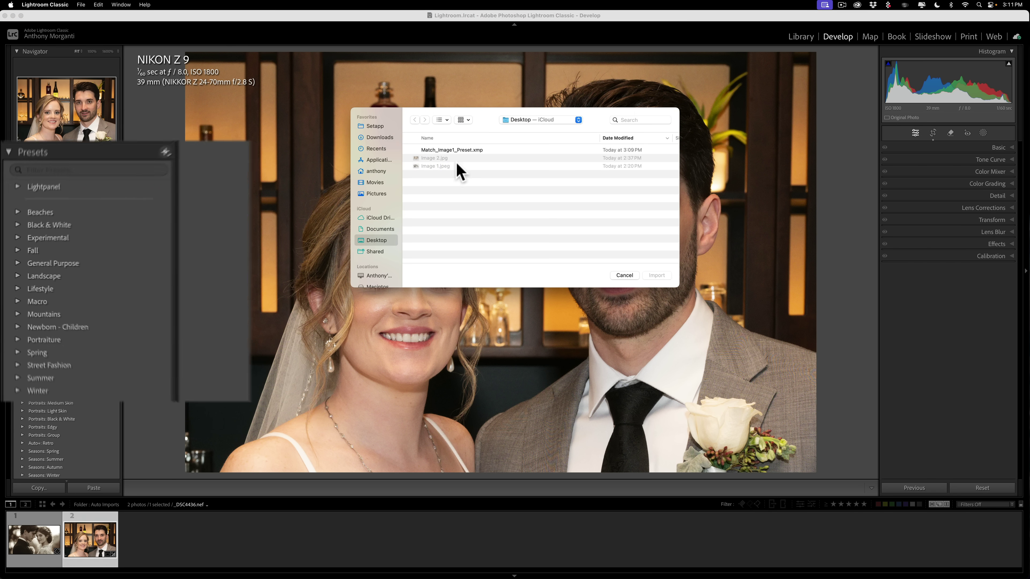
{"action": "left_click", "coordinate": [453, 150]}
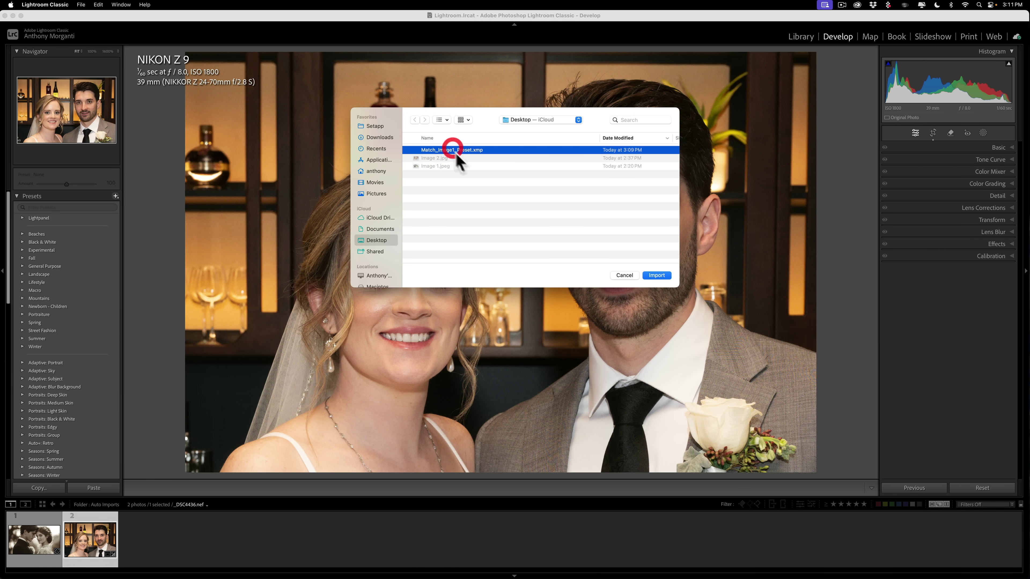
{"action": "left_click", "coordinate": [658, 275]}
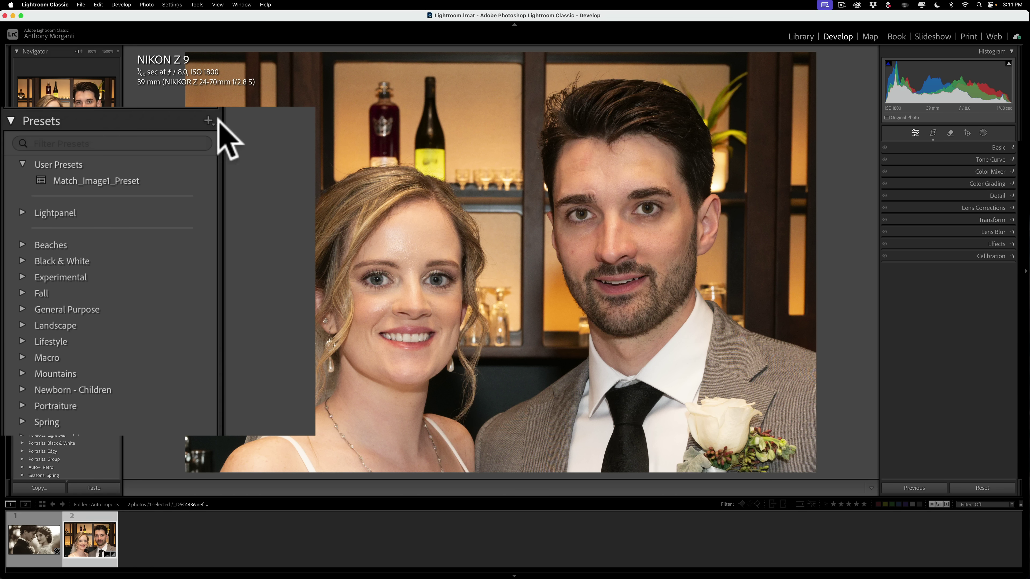
{"action": "left_click", "coordinate": [208, 120]}
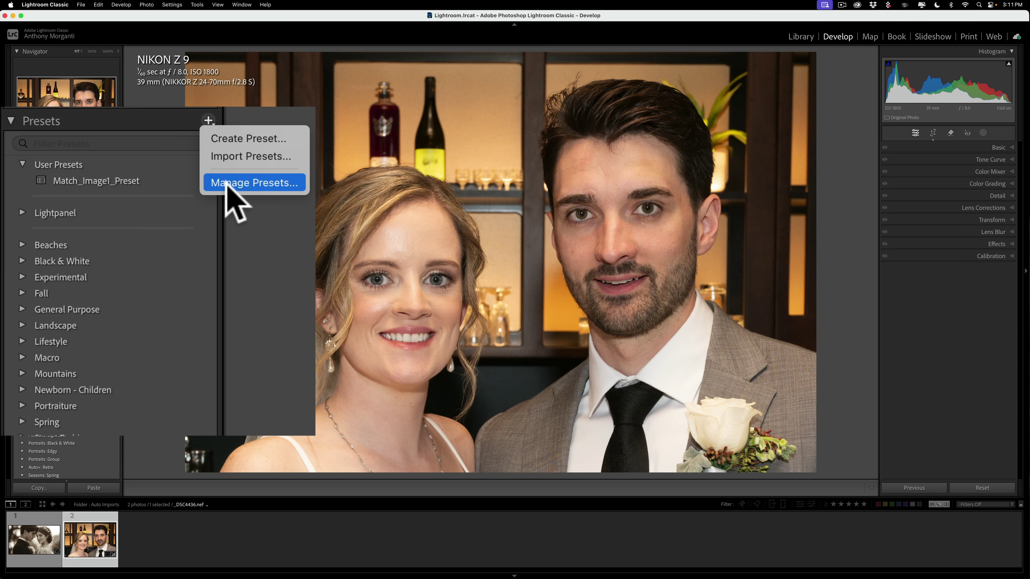
{"action": "left_click", "coordinate": [233, 182]}
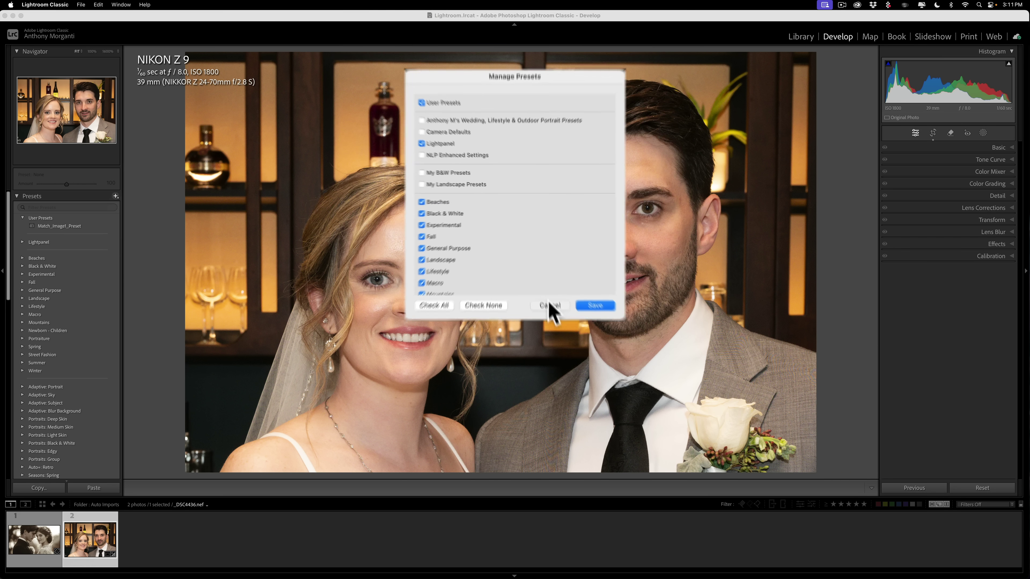
{"action": "left_click", "coordinate": [543, 299]}
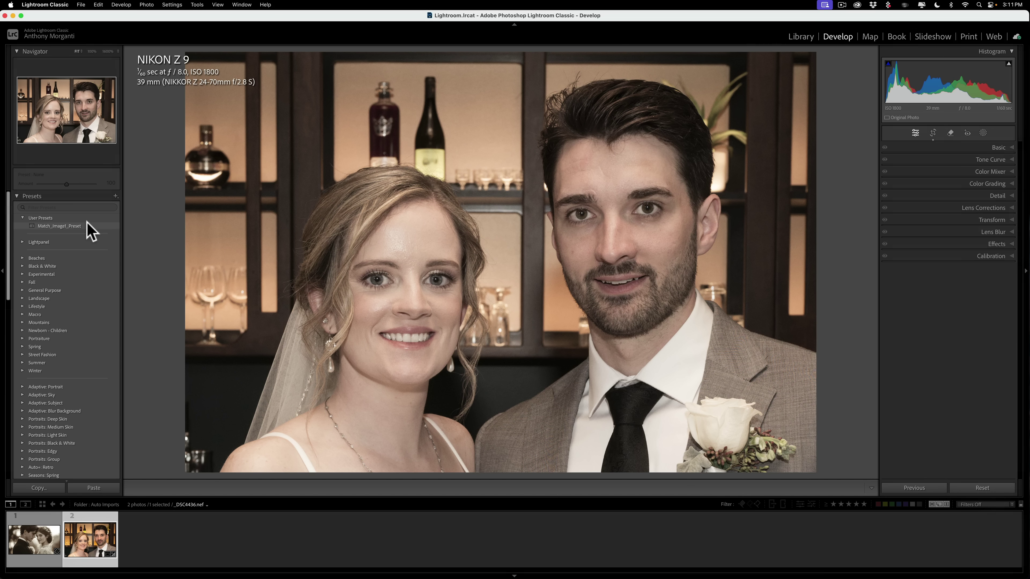
- Apply Match_Image1_Preset to _DSC4436.nef and compare it repeatedly against the sepia reference
{"action": "left_click", "coordinate": [65, 225]}
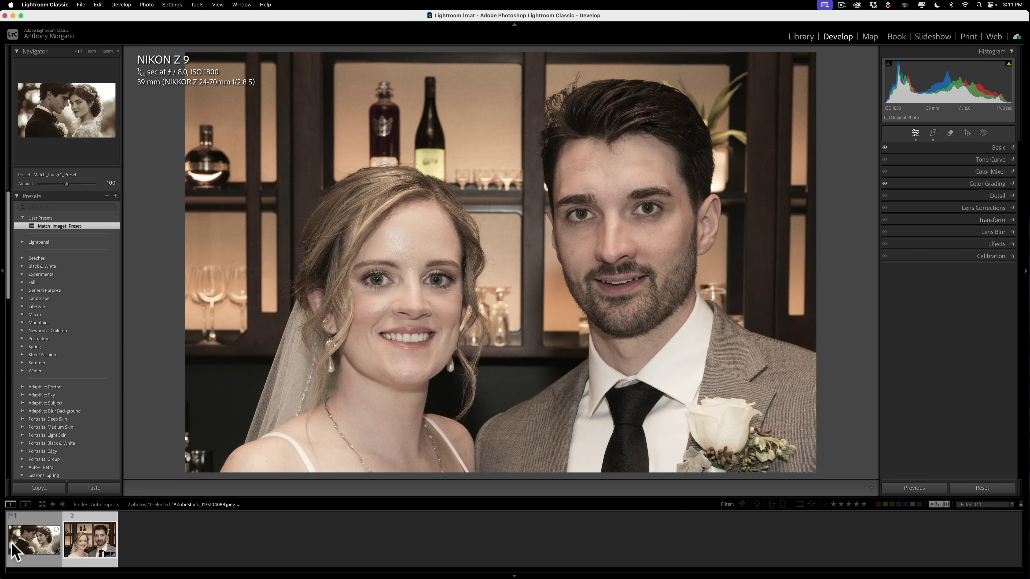
{"action": "left_click", "coordinate": [33, 545]}
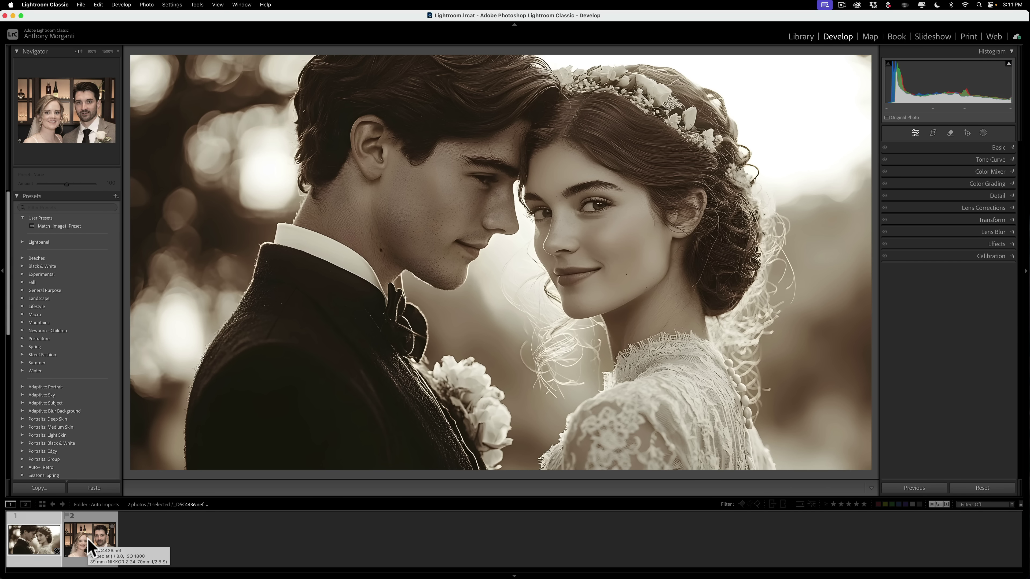
{"action": "left_click", "coordinate": [90, 547]}
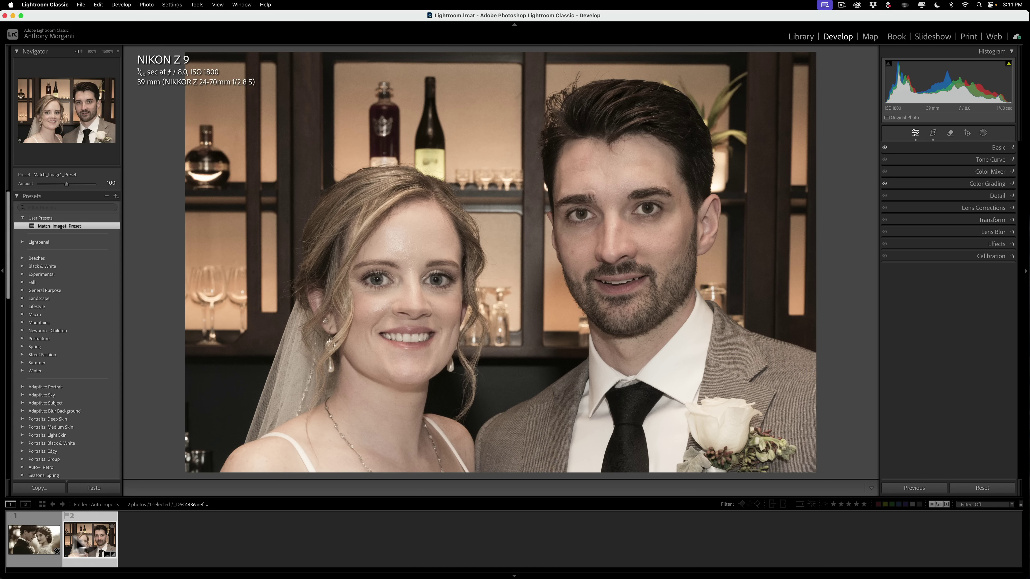
{"action": "left_click", "coordinate": [35, 539]}
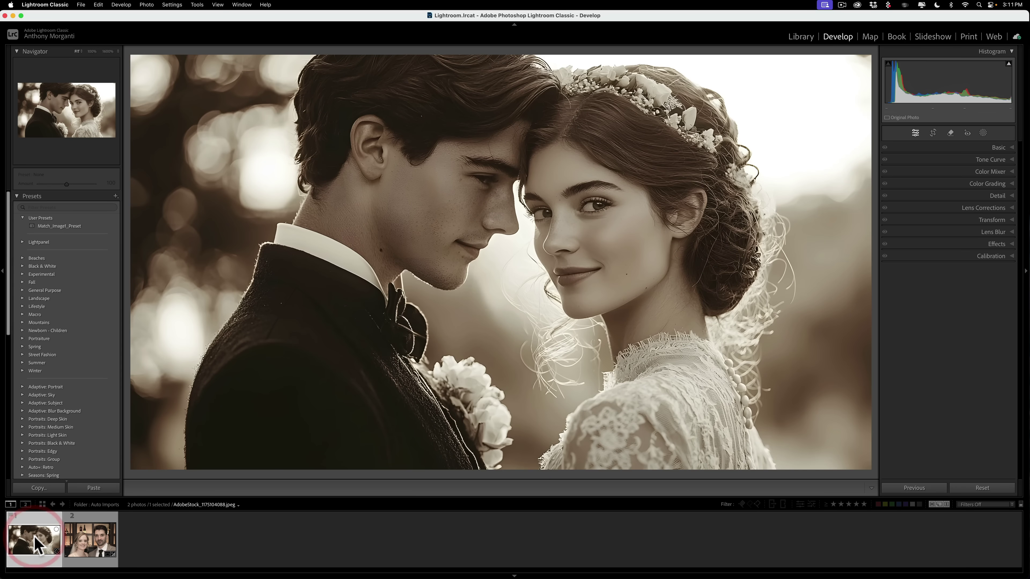
{"action": "left_click", "coordinate": [90, 544]}
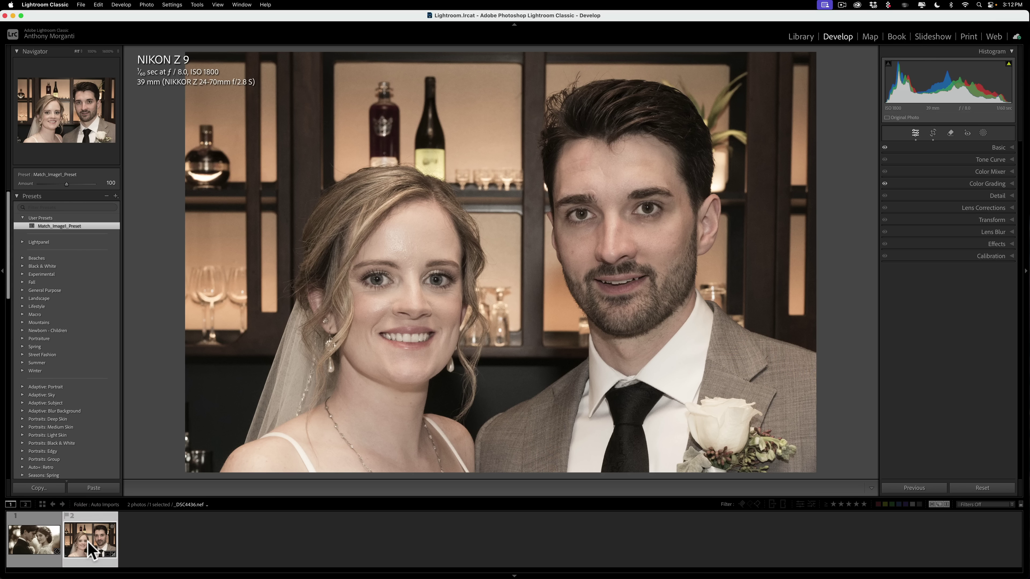
{"action": "left_click", "coordinate": [35, 539]}
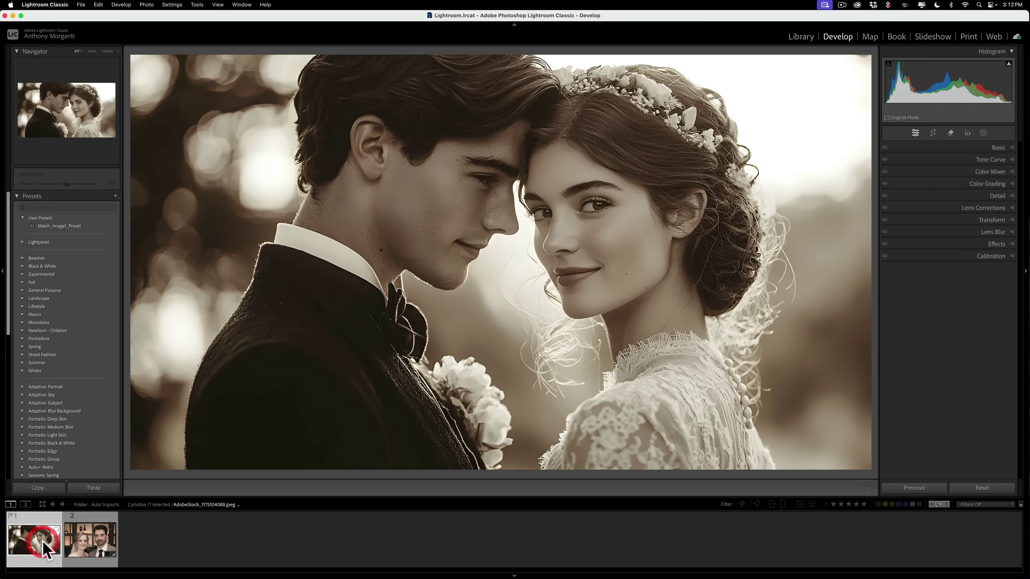
{"action": "left_click", "coordinate": [95, 542]}
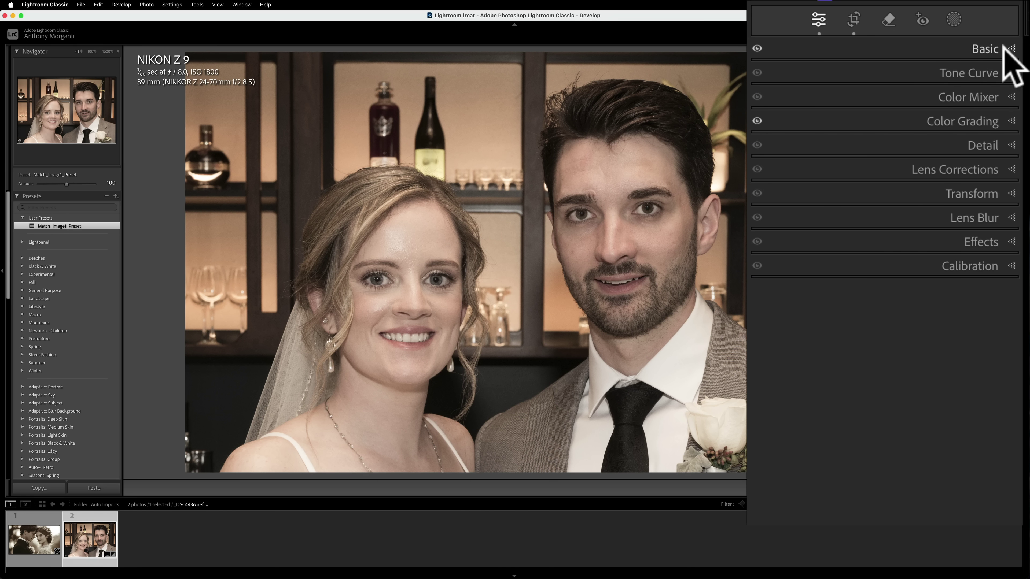
- Check the preset's Basic and Color Grading settings, leaving the Basic panel open
{"action": "left_click", "coordinate": [990, 44]}
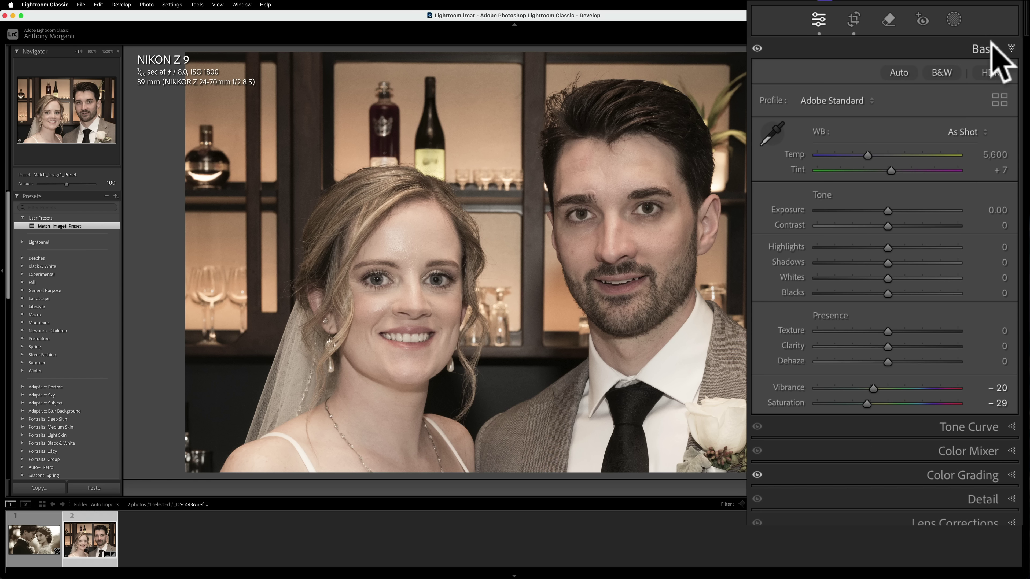
{"action": "left_click", "coordinate": [991, 46]}
{"action": "left_click", "coordinate": [989, 123]}
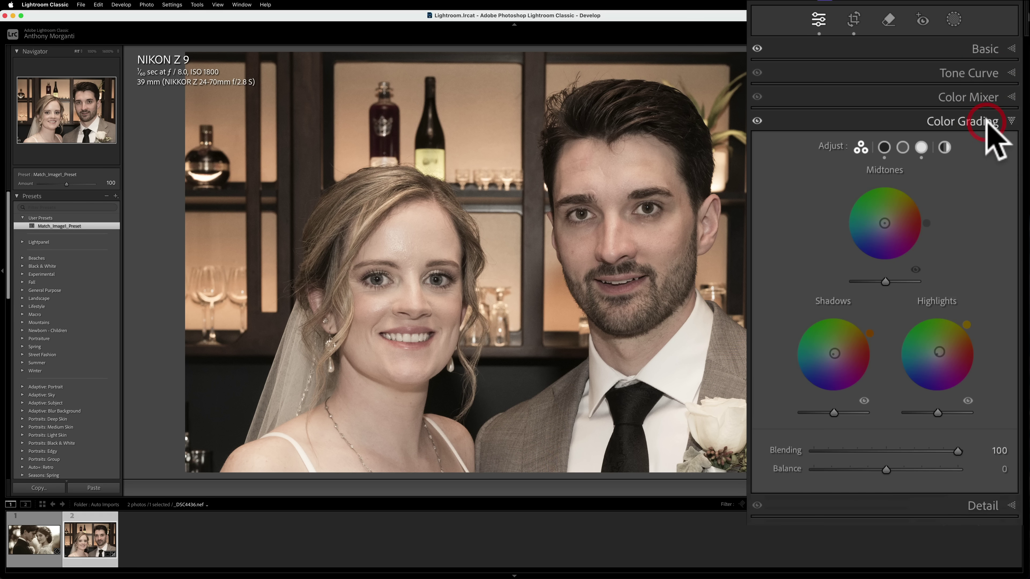
{"action": "left_click", "coordinate": [987, 122]}
{"action": "left_click", "coordinate": [987, 46]}
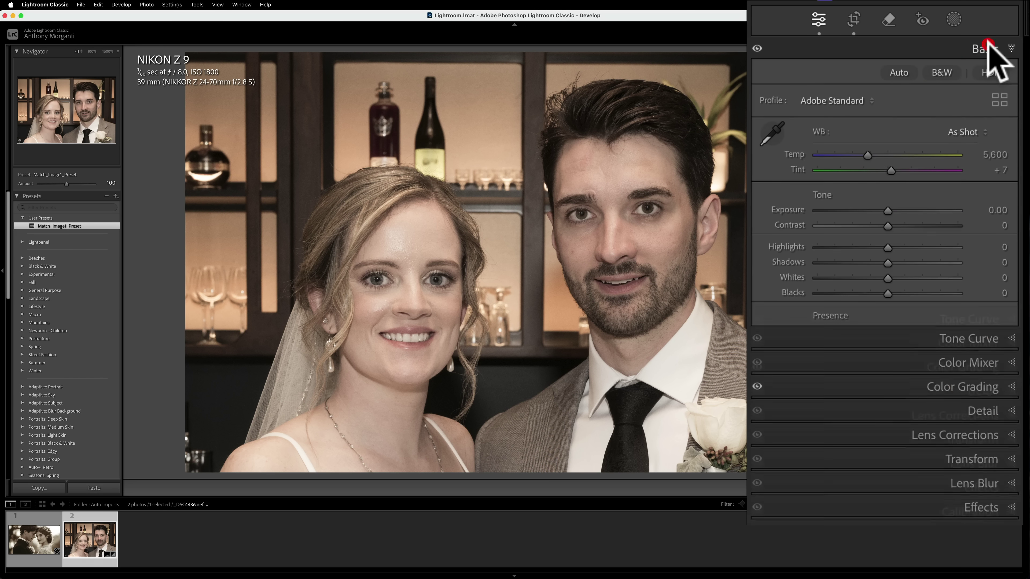
- Set Exposure to +0.30 and Blacks to −55, then compare with the sepia reference
{"action": "left_click_drag", "start_coordinate": [887, 210], "coordinate": [890, 211]}
{"action": "left_click_drag", "start_coordinate": [35, 540], "coordinate": [154, 538]}
{"action": "left_click_drag", "start_coordinate": [886, 290], "coordinate": [848, 291]}
{"action": "left_click", "coordinate": [39, 535]}
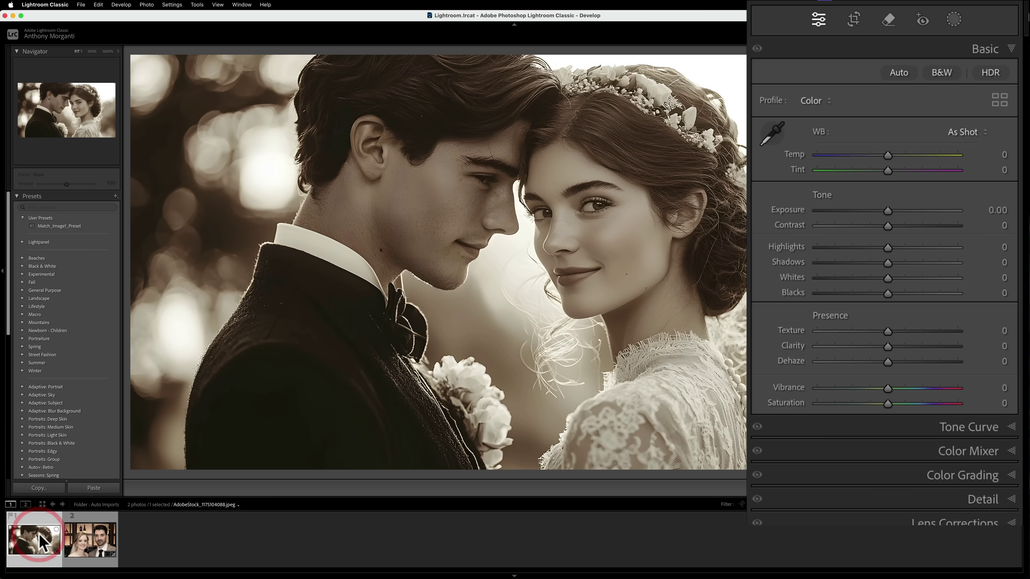
{"action": "left_click", "coordinate": [86, 539]}
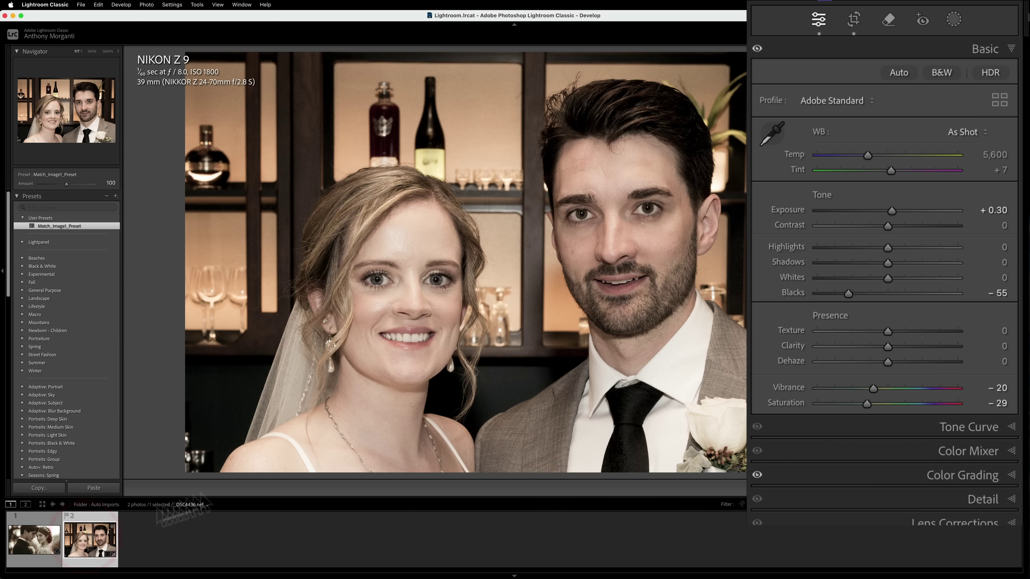
- Raise the tone curve's black point to output 19, then compare the couple photo with the sepia reference
{"action": "left_click", "coordinate": [953, 421]}
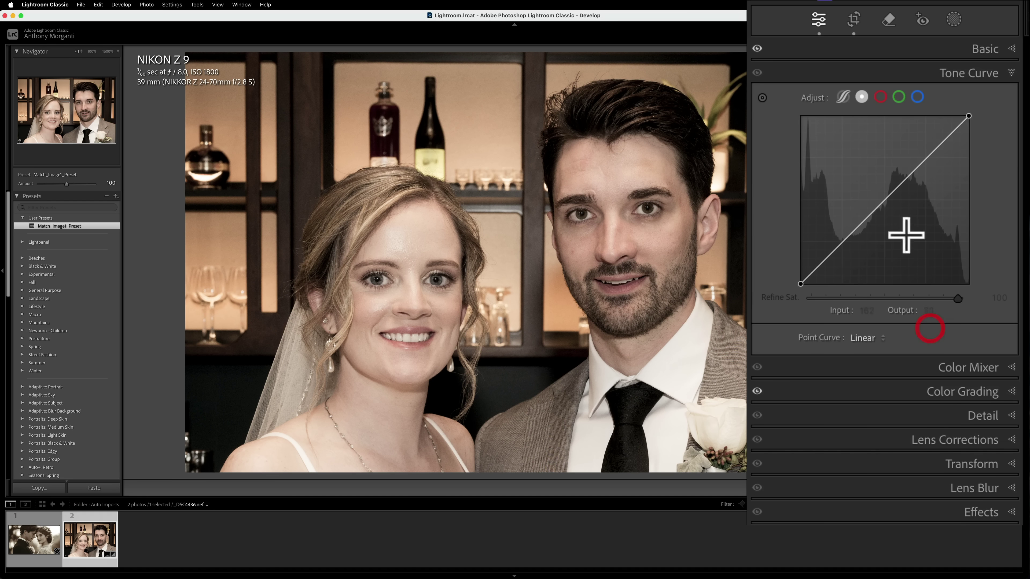
{"action": "left_click_drag", "start_coordinate": [800, 282], "coordinate": [797, 271]}
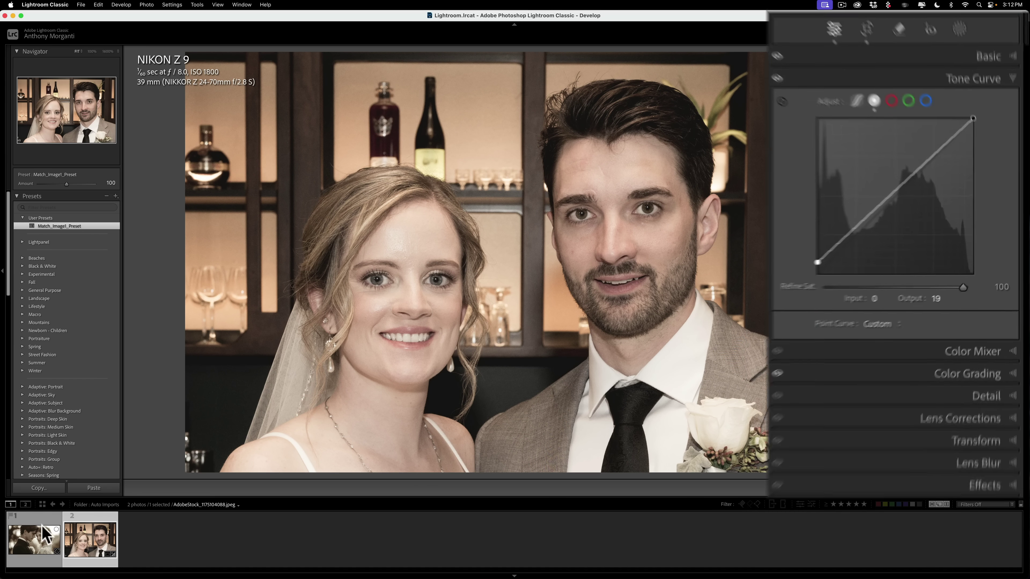
{"action": "left_click", "coordinate": [44, 540]}
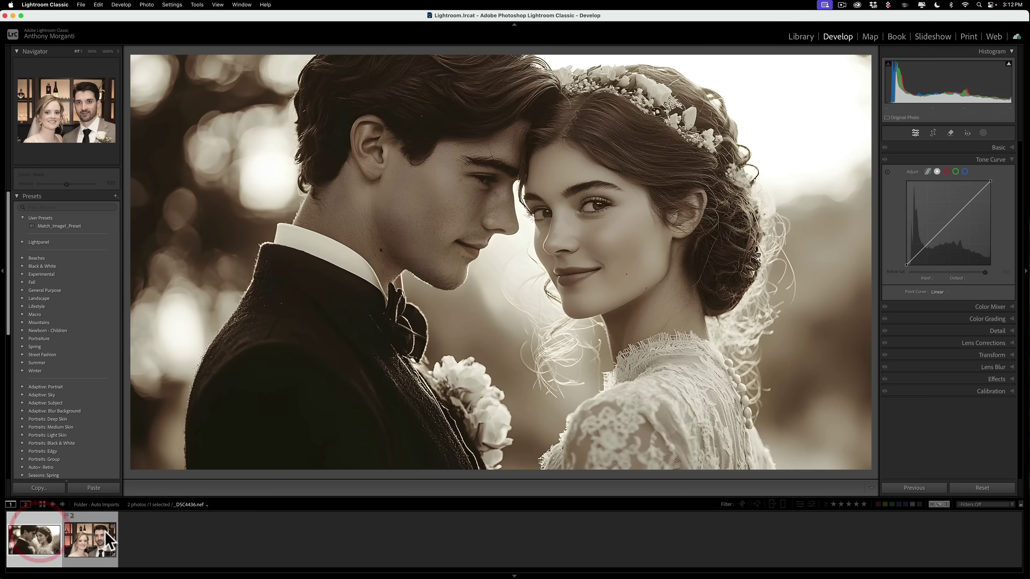
{"action": "left_click", "coordinate": [88, 528]}
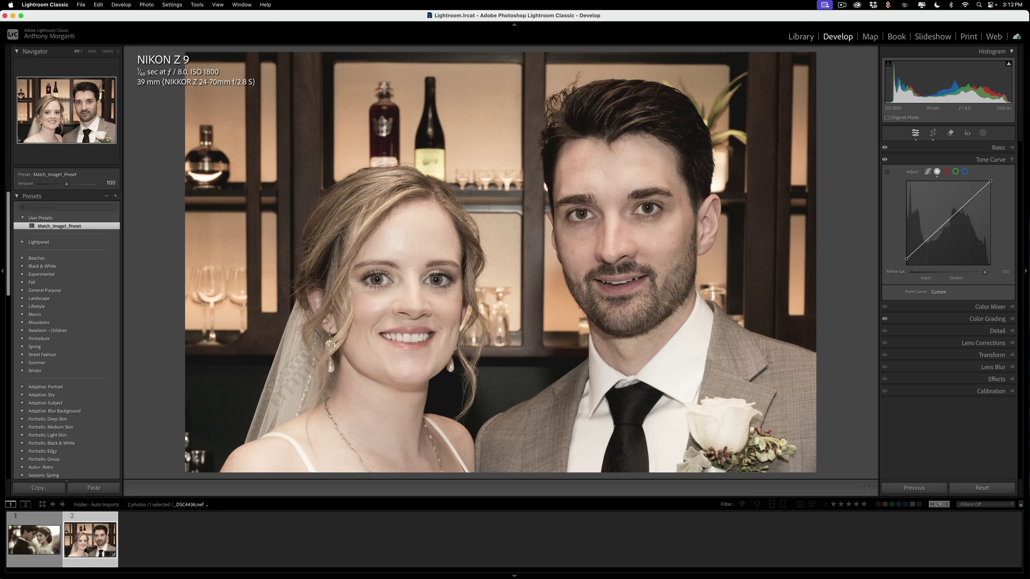